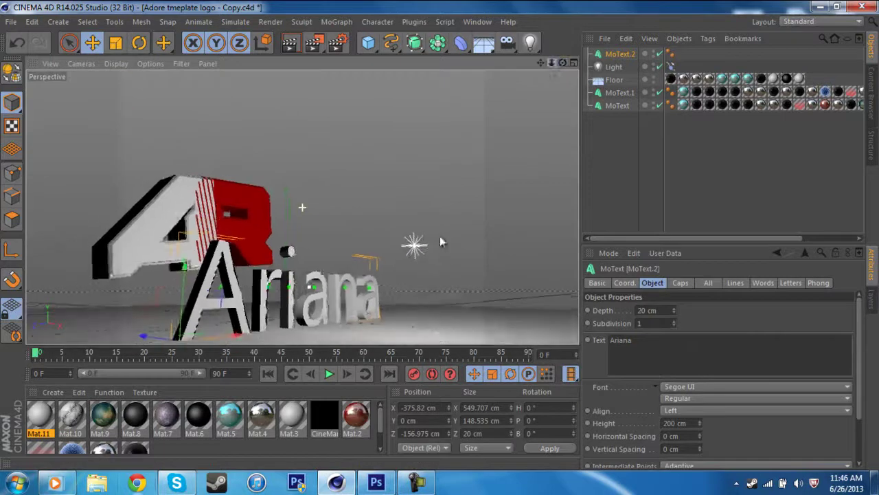
Set the Ariana text's font to Dj Courageous, apply the Mat.5 material to it and render the view
left_click(850, 387)
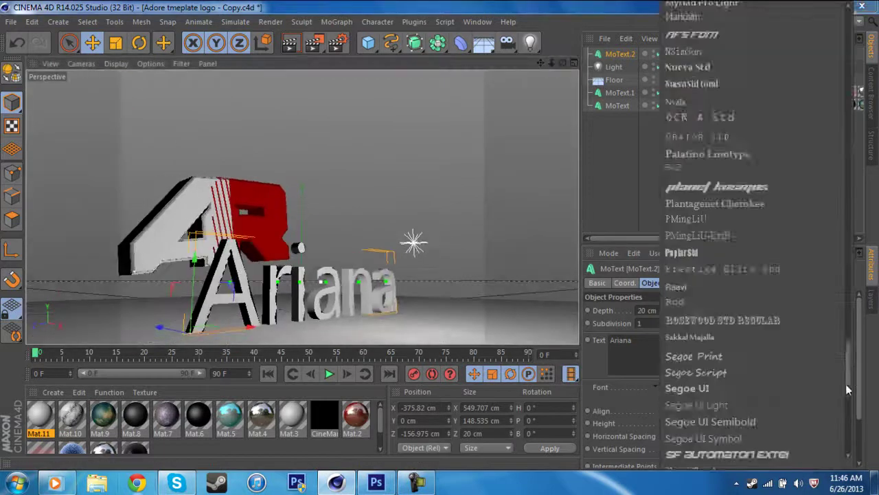
left_click(783, 453)
left_click(849, 387)
left_click(755, 137)
left_click(851, 388)
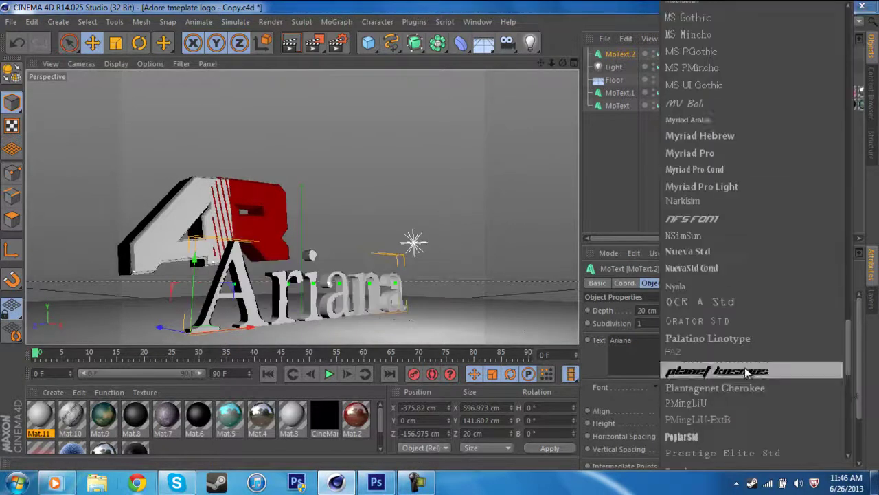
left_click(752, 371)
left_click(850, 389)
scroll(820, 257, "up", 15)
left_click(773, 130)
left_click_drag(230, 416, 199, 292)
left_click(299, 45)
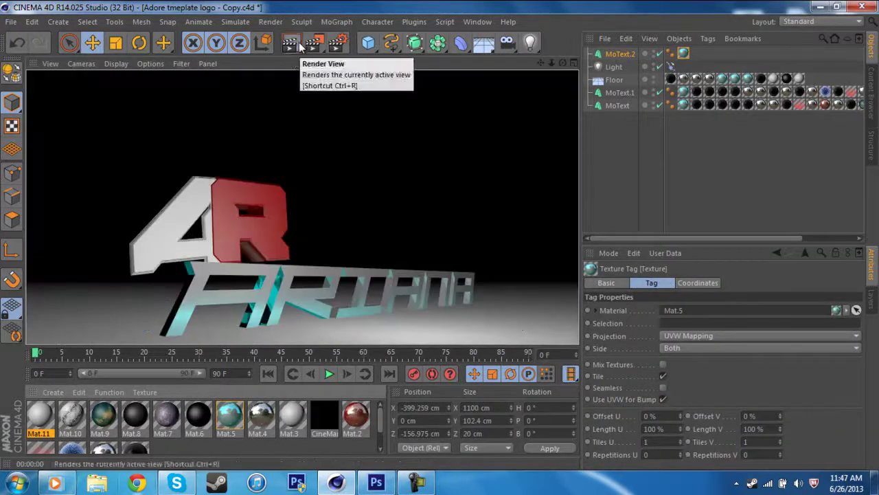
Add a Sky object, apply the Mat.1 material to it and render the view
scroll(126, 440, "down", 2)
left_click(105, 167)
left_click_drag(484, 43, 519, 85)
left_click_drag(103, 427, 611, 54)
left_click(290, 44)
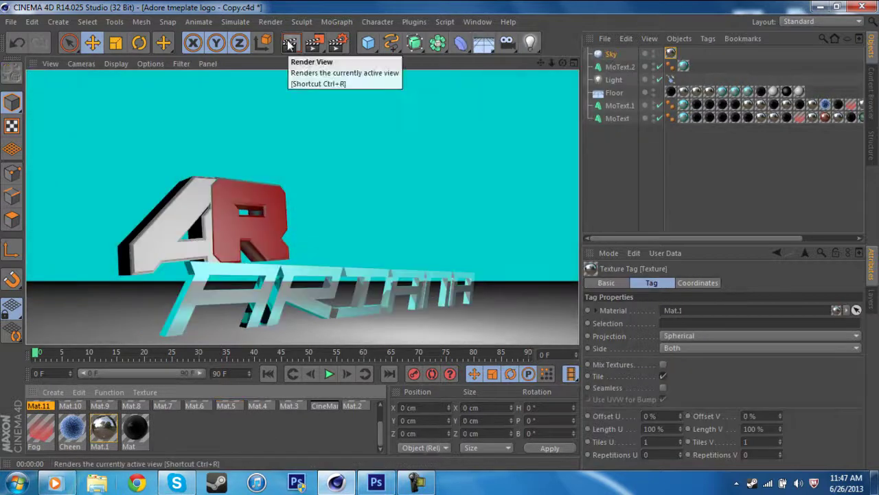
Try the Mat.8 material on the Ariana text and render the view
scroll(132, 440, "up", 2)
left_click_drag(135, 417, 184, 297)
left_click(291, 46)
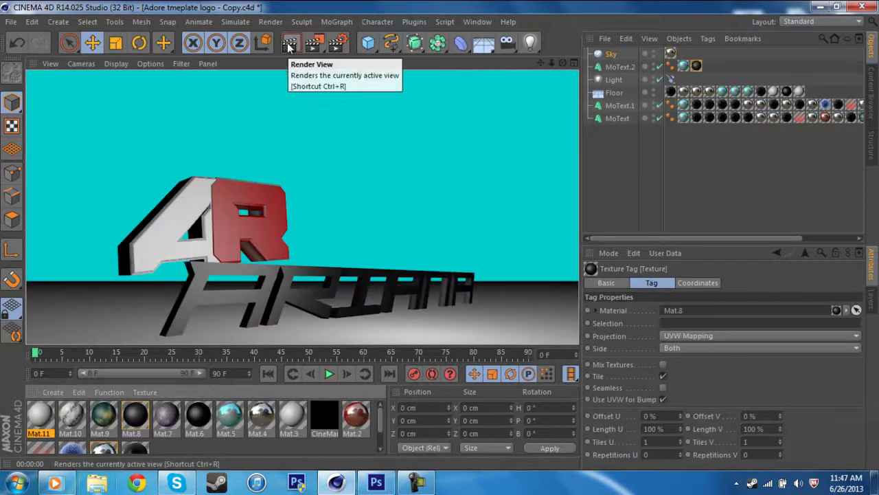
Set the Ariana text's depth to 49 cm, give it start and end Fillet Caps with 5 cm radius, and render
left_click_drag(343, 210, 479, 237, "alt")
scroll(479, 239, "down", 5)
left_click_drag(322, 198, 425, 241, "alt")
left_click(196, 252)
left_click(680, 283)
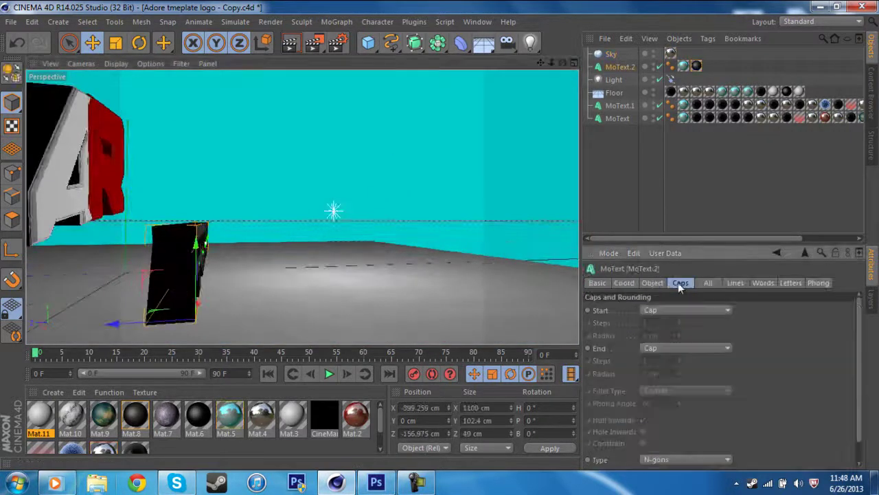
left_click_drag(474, 254, 443, 244, "alt")
left_click(290, 43)
Try the Mat.3 and Mat.1 materials on the floor and render the view
left_click_drag(292, 414, 613, 94)
left_click(166, 416)
scroll(103, 421, "down", 1)
left_click_drag(103, 426, 371, 316)
left_click(289, 43)
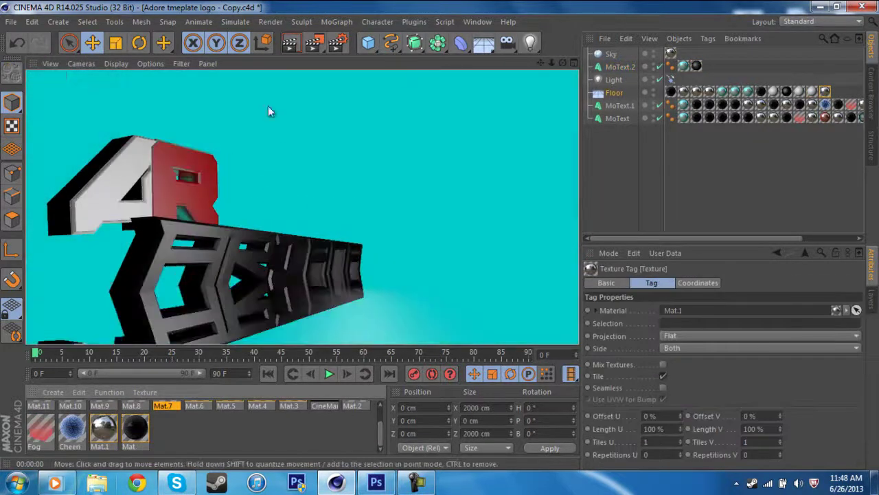
Try the Cheen and Mat.9 materials on the floor, rendering the view after each
left_click(612, 93)
left_click_drag(73, 428, 227, 318)
left_click(288, 45)
scroll(103, 423, "up", 1)
left_click_drag(103, 416, 231, 312)
left_click(289, 44)
Create a new material and enable its Reflection channel
left_click(53, 392)
left_click(75, 300)
double_click(41, 415)
left_click(258, 289)
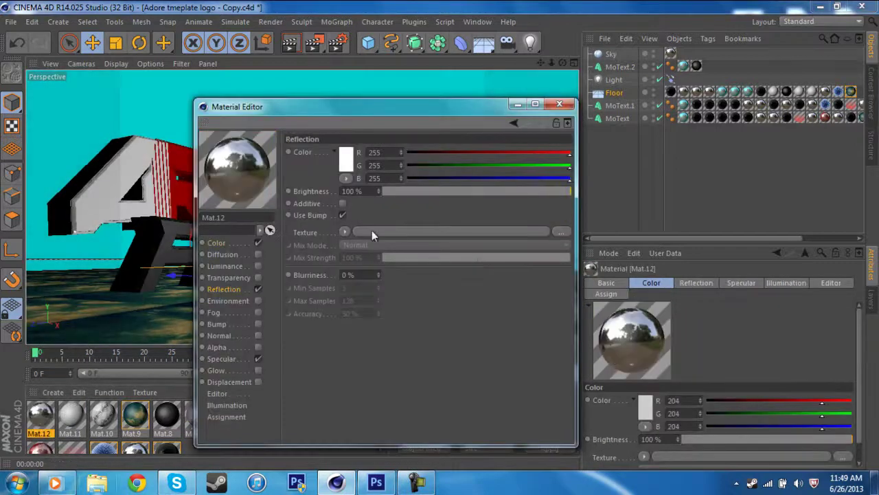
left_click_drag(435, 170, 406, 168)
left_click(419, 179)
left_click_drag(470, 178, 456, 182)
key("ctrl+z")
key("ctrl+z")
key("ctrl+z")
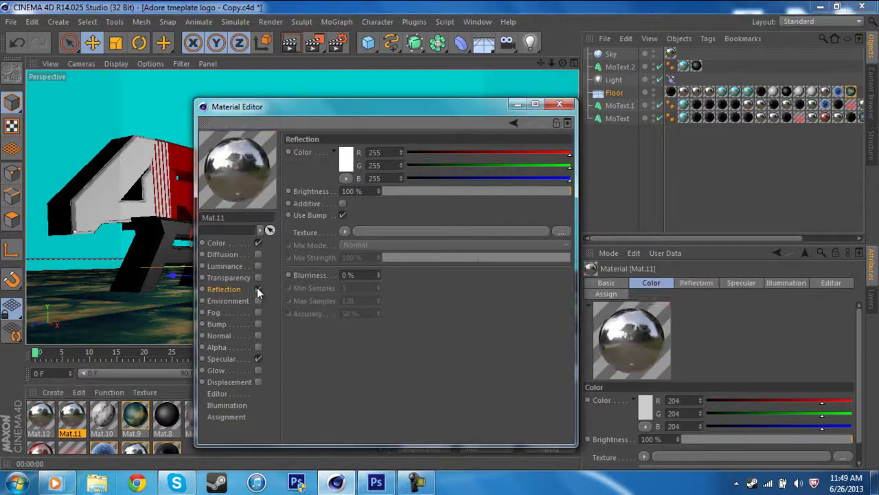
Make Mat.11 a luminous white material, apply it to the sky background and render the view
left_click(258, 266)
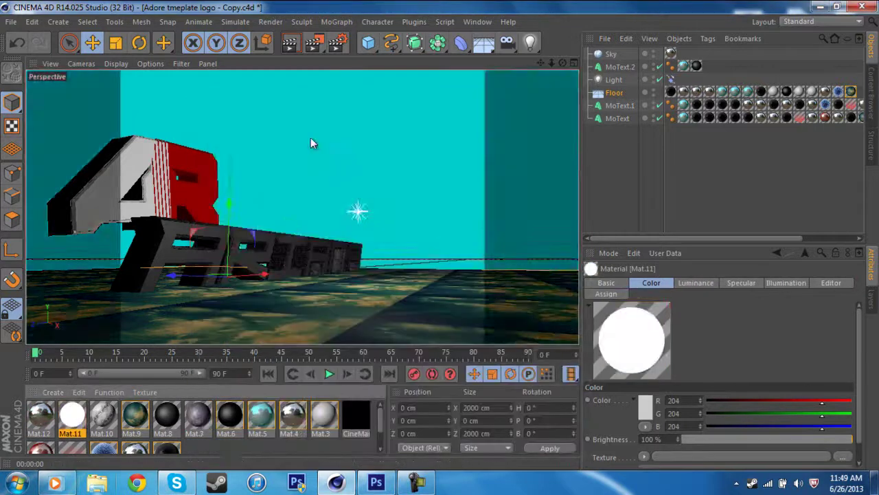
left_click_drag(73, 416, 310, 142)
left_click(294, 43)
Apply the CineMan Material to the floor and render the view
left_click_drag(356, 416, 614, 93)
left_click(287, 47)
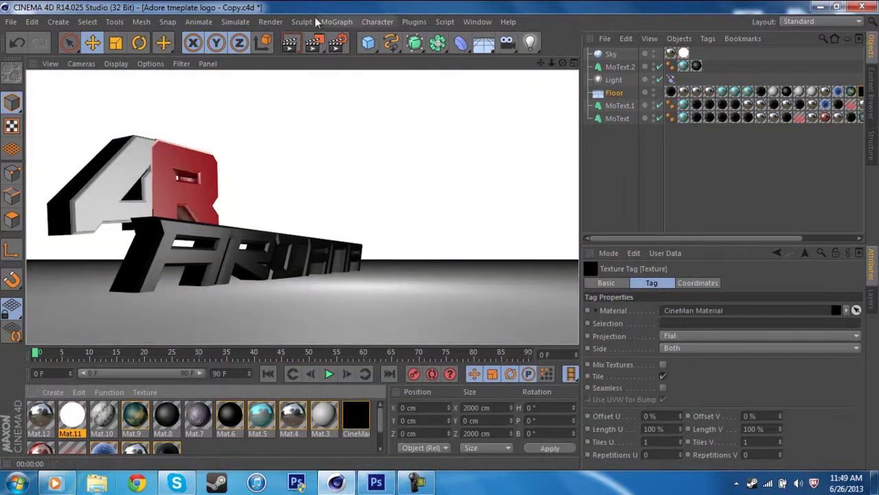
left_click(443, 50)
Add a Target Light to the scene and raise it above the logo
left_click(533, 42)
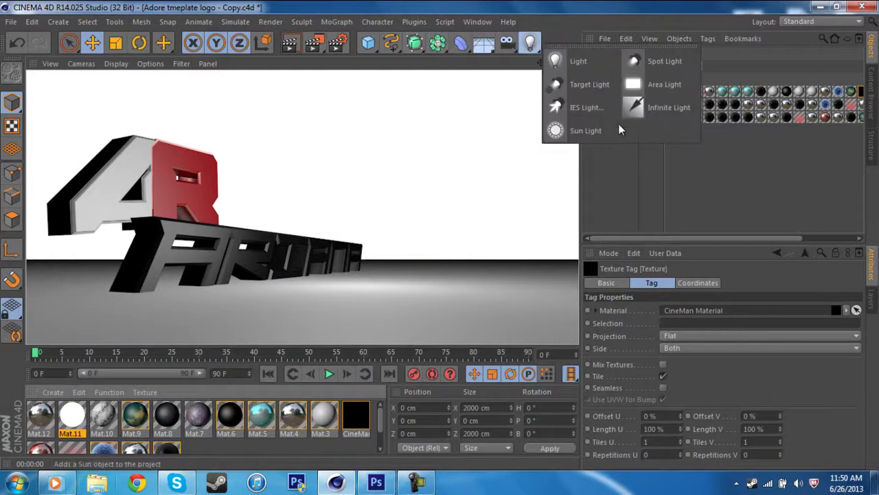
left_click(577, 86)
left_click_drag(372, 185, 454, 143, "alt")
left_click_drag(477, 105, 469, 16)
left_click_drag(481, 77, 503, 56, "alt")
left_click_drag(440, 234, 439, 234, "alt")
Move the target light to about X 65, Y 788, Z -991 cm and render the view
scroll(440, 234, "down", 5)
left_click_drag(463, 173, 482, 114)
left_click_drag(437, 139, 292, 83)
left_click_drag(374, 295, 495, 256, "alt")
left_click_drag(114, 200, 321, 189)
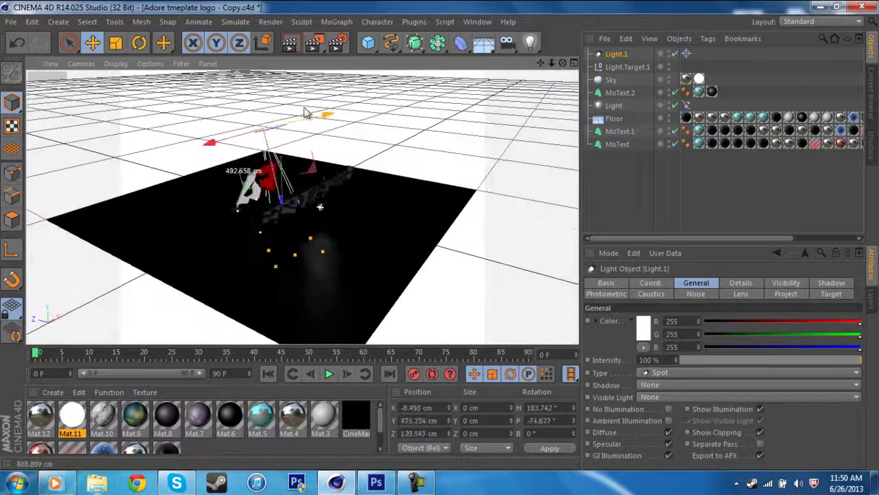
left_click_drag(575, 281, 564, 287)
left_click_drag(552, 63, 440, 234)
left_click(291, 44)
Try Mat.5 and Mat.11 on the Ariana text, rendering the view after each
left_click_drag(563, 64, 440, 234)
left_click_drag(261, 415, 166, 268)
left_click_drag(562, 63, 440, 234)
left_click(292, 45)
left_click_drag(73, 427, 162, 260)
left_click(292, 49)
Try Mat.12, Mat.2 and Mat in turn on the Ariana text, with a test render
left_click_drag(40, 416, 155, 230)
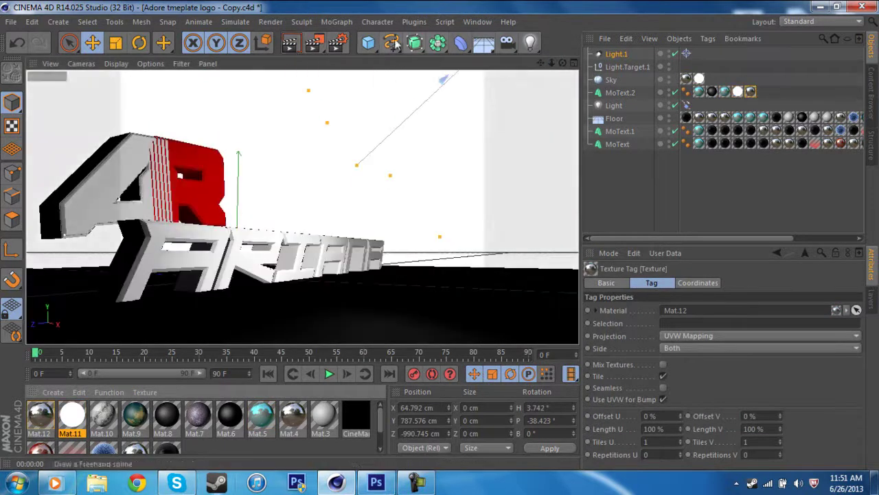
scroll(283, 416, "down", 3)
left_click_drag(48, 428, 140, 254)
left_click(292, 47)
left_click_drag(167, 428, 115, 266)
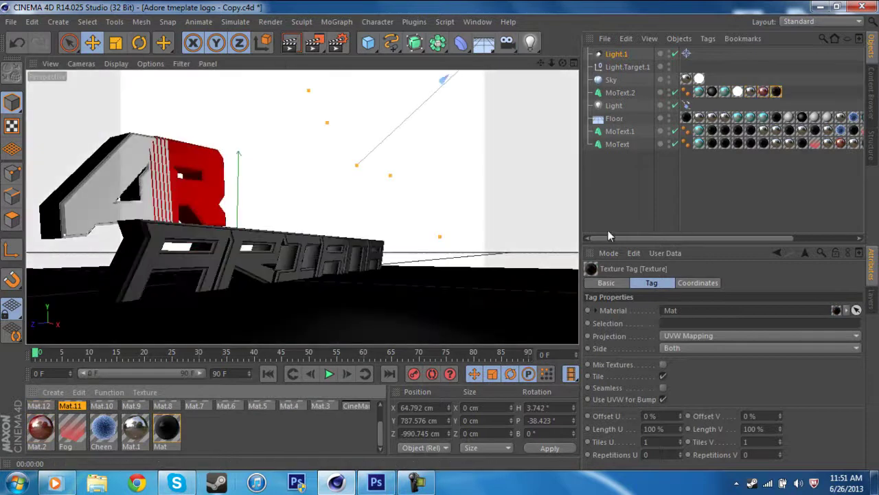
Duplicate the Ariana text object MoText.2 by copying and pasting it
left_click(616, 142)
right_click(616, 90)
key("Escape")
key("ctrl+c")
key("ctrl+v")
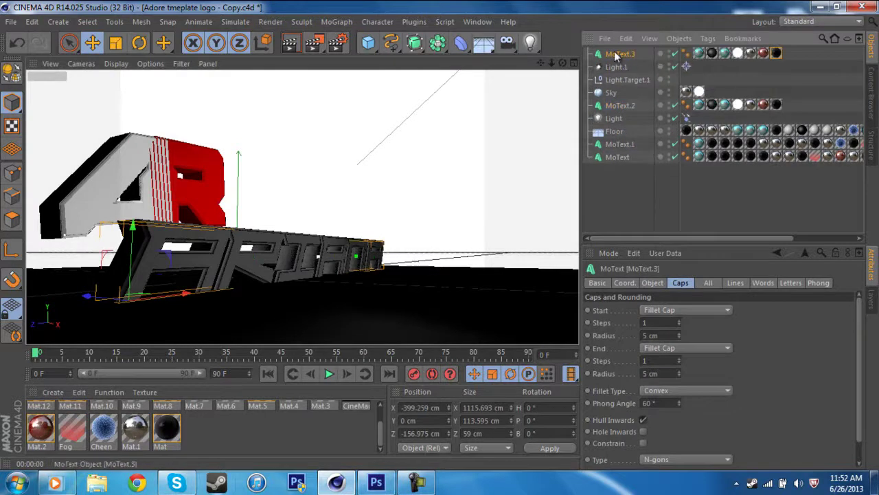
Set the duplicated text's depth to 27 cm and move it along Z to about -146 cm
left_click(598, 283)
left_click(625, 283)
left_click(651, 283)
left_click_drag(438, 328, 442, 241, "alt")
left_click_drag(674, 310, 672, 308)
left_click_drag(228, 317, 216, 316)
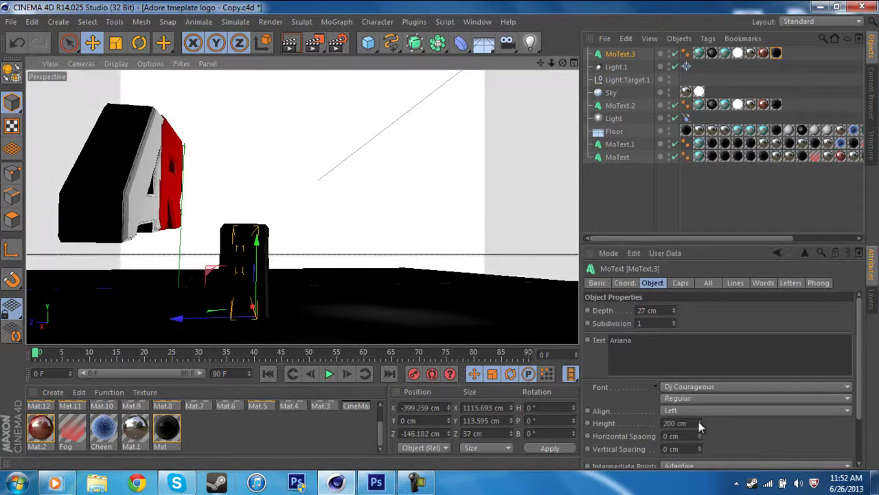
Set the duplicated text's height to 212 cm, trying Right alignment before restoring Left
left_click_drag(700, 423, 698, 417)
left_click(745, 411)
left_click(773, 435)
left_click(745, 411)
left_click(734, 409)
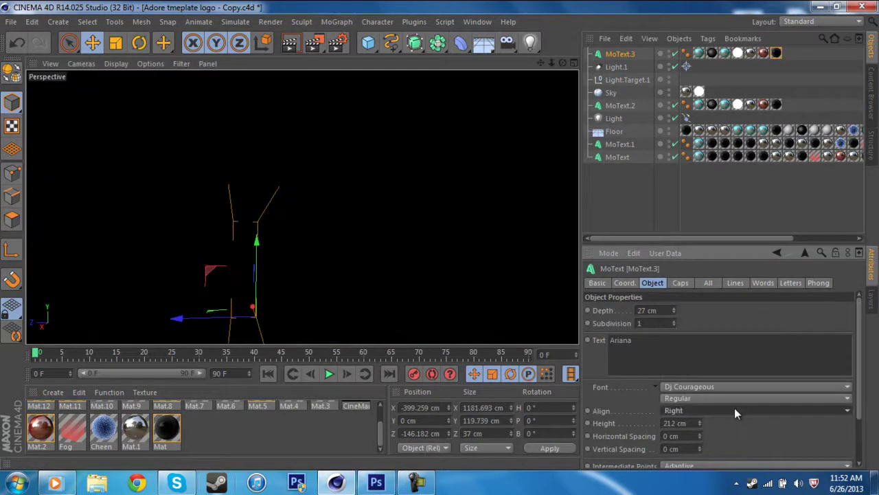
Apply the Mat.3 material to the duplicated Ariana text and render the view
left_click_drag(563, 64, 441, 237)
scroll(328, 421, "up", 2)
left_click_drag(330, 421, 253, 257)
left_click_drag(563, 63, 439, 238)
left_click(288, 47)
Apply Mat.11 and then Mat.6 to the original Ariana text
left_click_drag(73, 417, 201, 273)
left_click(167, 417)
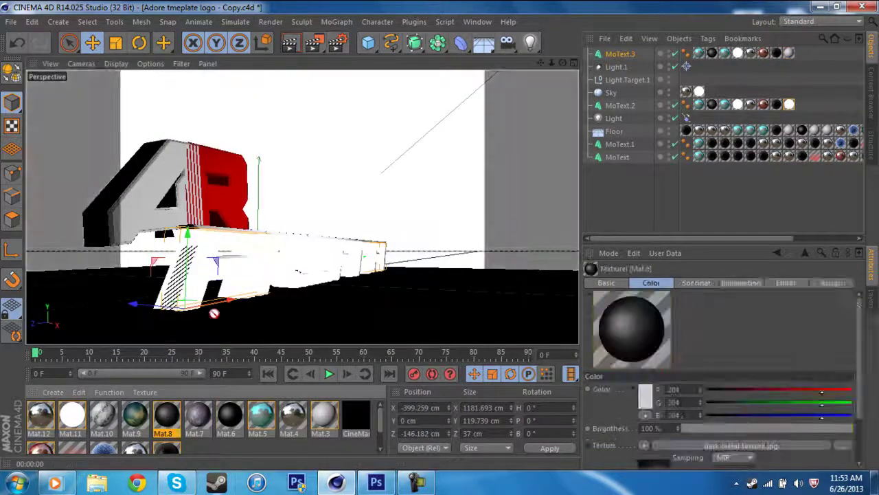
left_click_drag(230, 417, 206, 274)
Shift the duplicated text to about X -417 cm and render the view
mouse_move(229, 301)
left_mouse_down()
mouse_move(67, 336)
mouse_move(491, 247)
mouse_move(217, 307)
mouse_move(224, 309)
left_mouse_up()
left_click_drag(563, 63, 440, 237)
left_click(291, 45)
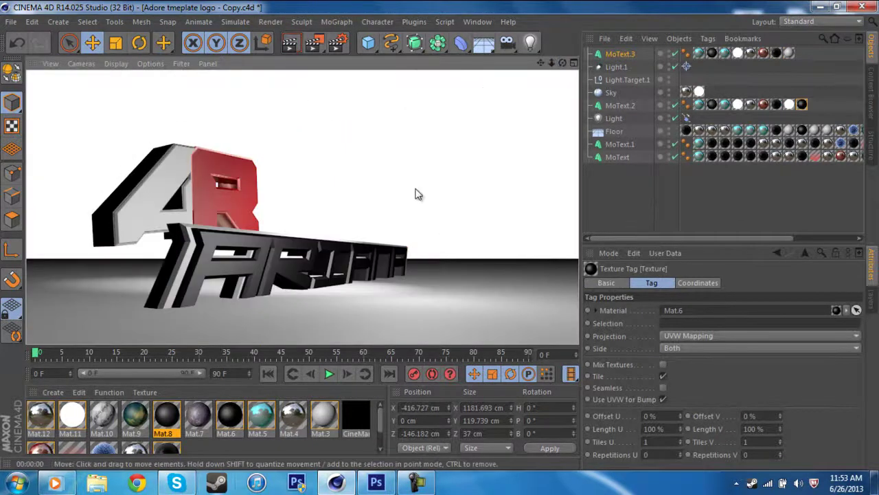
Adjust the output width and height in the render settings
left_click(337, 42)
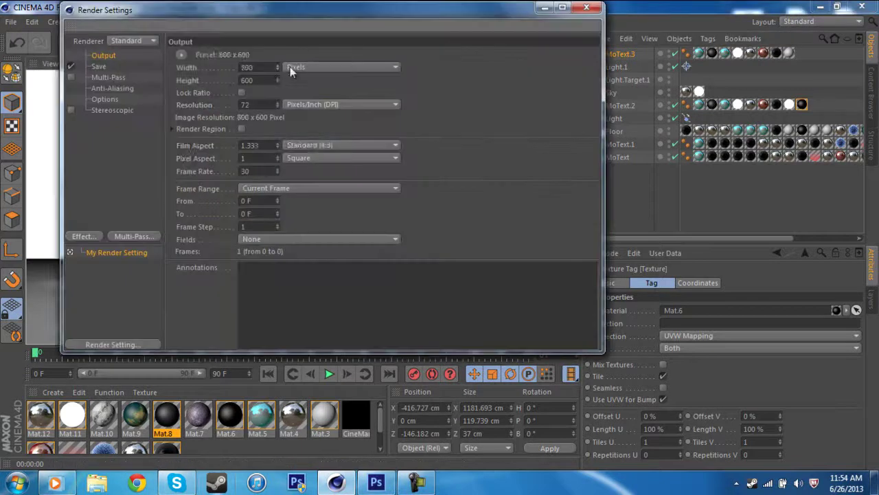
left_click_drag(260, 21, 278, 66)
mouse_move(278, 81)
left_mouse_down()
mouse_move(279, 70)
mouse_move(275, 81)
left_mouse_up()
left_click(276, 80)
Set the render to save in JPEG format to the Desktop with the file name photoshop
left_click(103, 68)
left_click(377, 93)
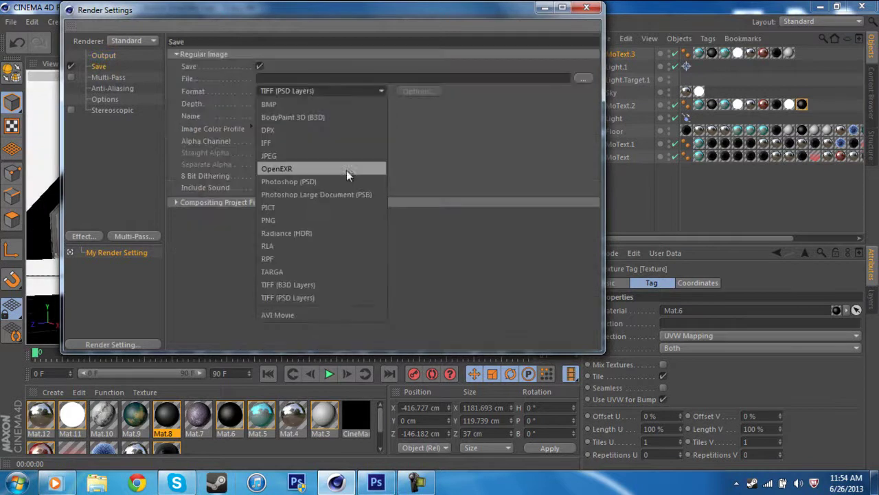
left_click(295, 155)
left_click(581, 81)
double_click(219, 178)
type("photoshop")
key("Return")
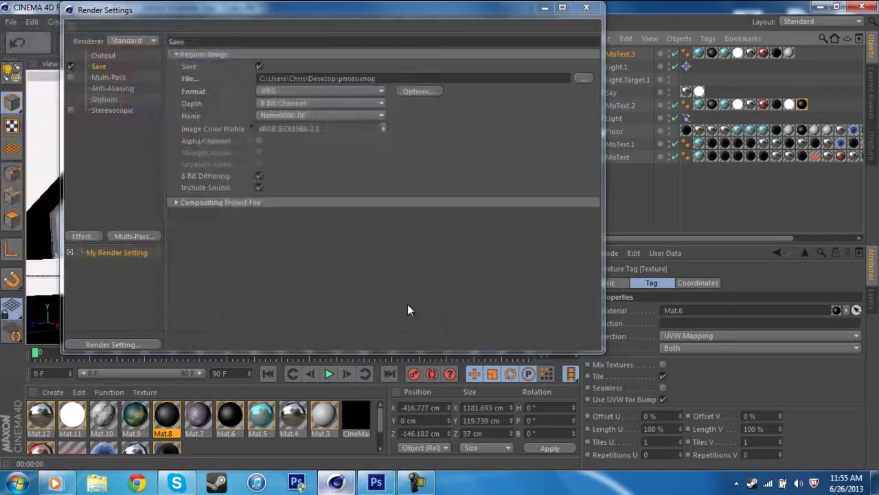
Adjust the JPEG quality of the saved render and minimise the render settings
left_click(419, 91)
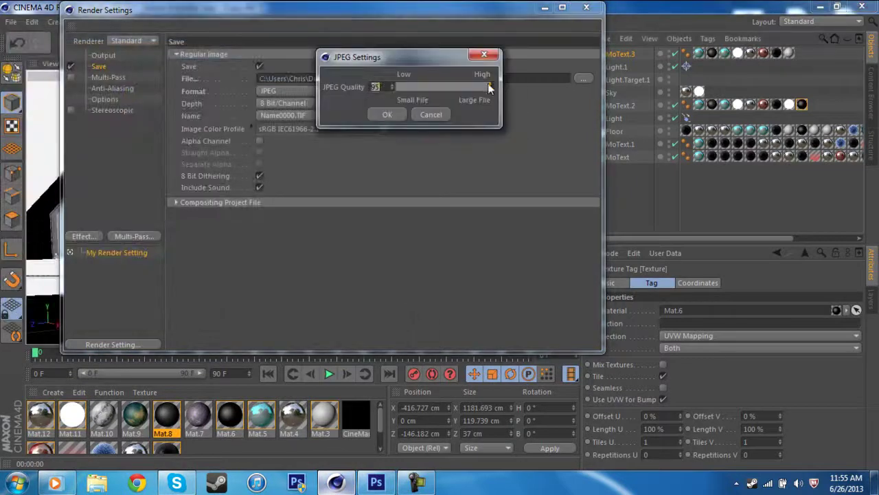
left_click_drag(482, 87, 466, 92)
left_click(390, 116)
left_click(545, 8)
Save an incremental version of the project, then look at the Save As dialog and cancel it
left_click(11, 22)
left_click(67, 153)
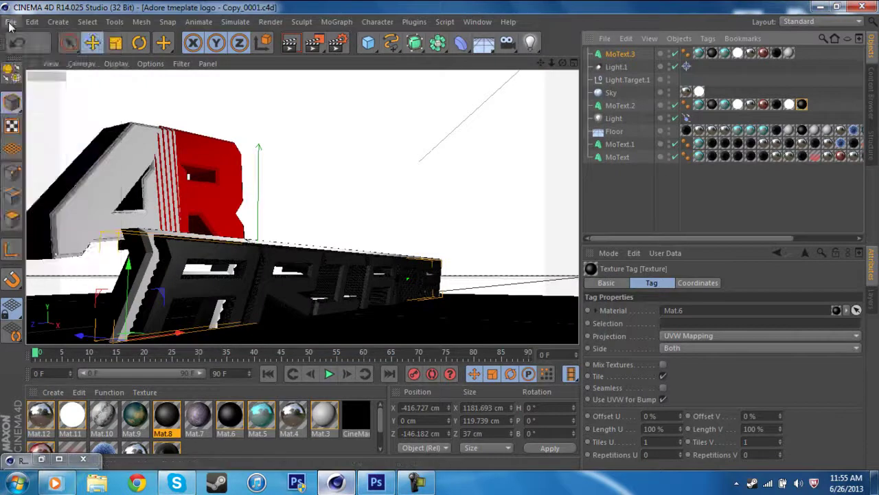
left_click(11, 21)
left_click(46, 139)
left_click(388, 307)
Review the save formats available for the render in the render settings and minimise them
left_click(336, 24)
left_click(336, 23)
left_click(334, 42)
left_click(381, 92)
left_click(342, 194)
left_click(11, 22)
left_click(545, 8)
Check the file types offered when saving the project under another name, then cancel
left_click(11, 22)
left_click(46, 139)
left_click(384, 273)
left_click(397, 303)
Render the scene to the Picture Viewer, inspect the image up close, and render a reframed view
left_click(314, 43)
scroll(451, 259, "down", 2)
scroll(459, 264, "up", 1)
scroll(439, 261, "down", 6)
scroll(419, 266, "down", 12)
scroll(306, 261, "up", 17)
scroll(306, 257, "down", 1)
left_click(783, 8)
left_click_drag(563, 63, 444, 236)
left_click(292, 44)
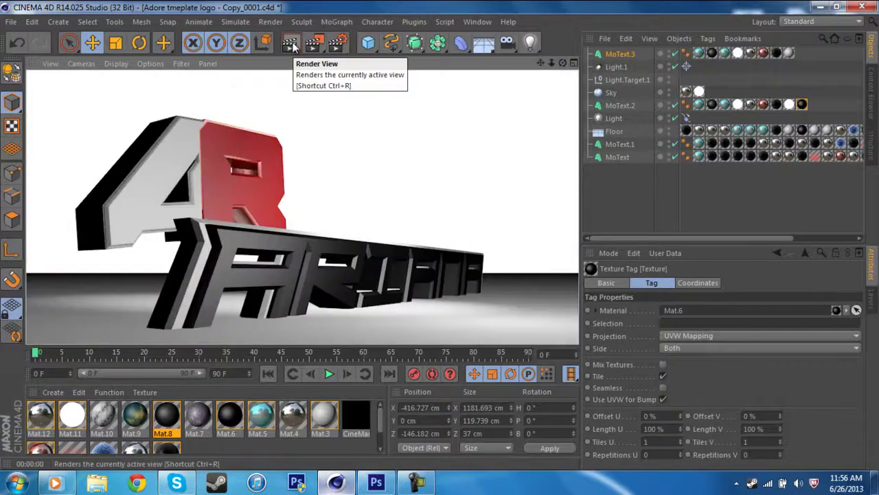
Choose JPEG as the render's save format in the render settings
left_click(337, 44)
left_click(334, 91)
left_click(336, 153)
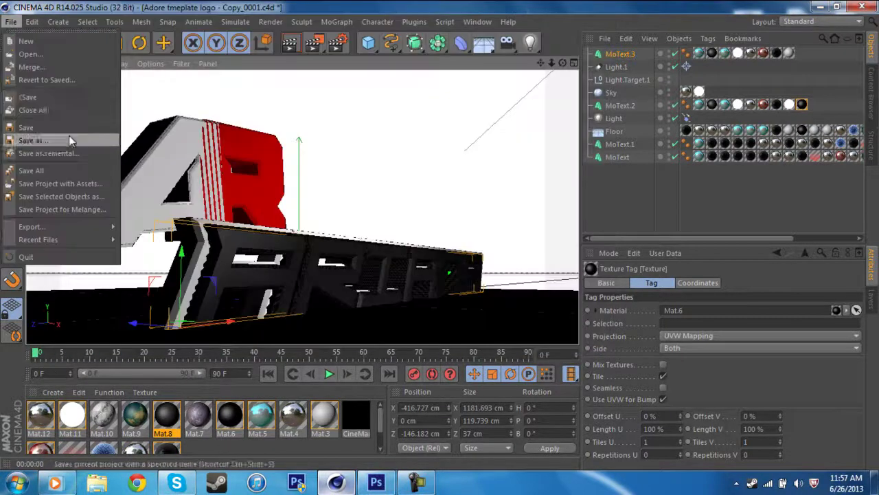
Look through the recent file names in the project's Save As dialog, then cancel
left_click(71, 140)
left_click(426, 257)
left_click(426, 258)
left_click(426, 258)
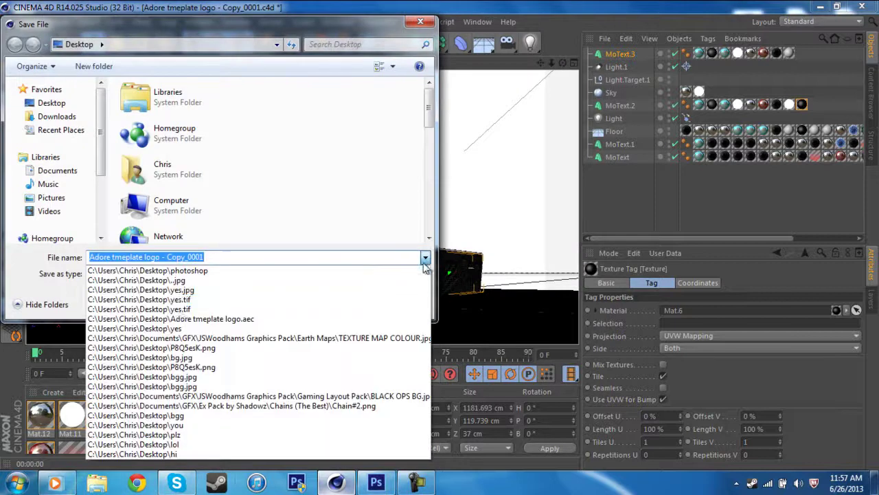
left_click(217, 481)
left_click(395, 302)
Open the list of save formats in the render settings
left_click(322, 23)
left_click(322, 24)
left_click(339, 43)
left_click(379, 92)
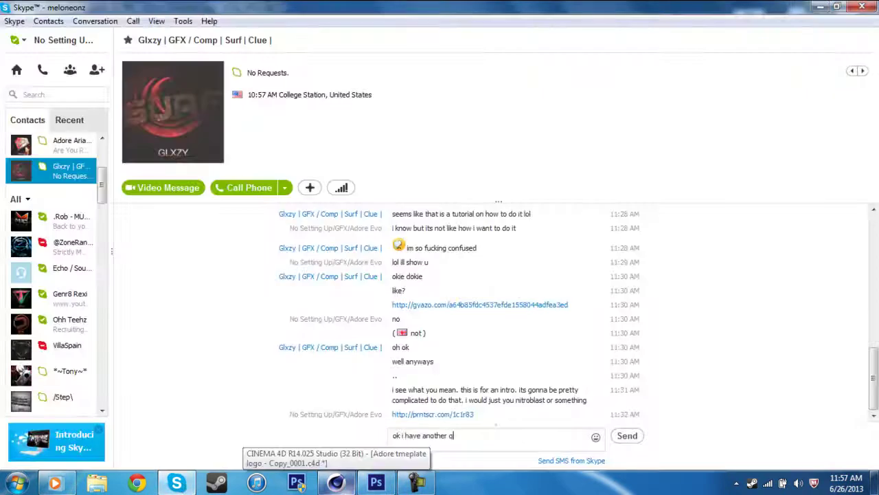
In the Skype chat, say you have another question and ask how to save a Cinema 4D design for use in Photoshop
type("on")
key("Return")
type("how do")
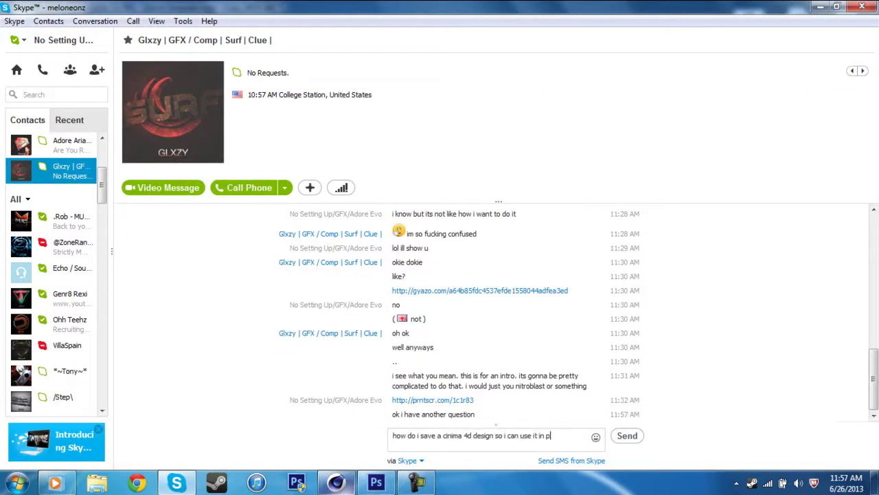
type("shop?")
key("Return")
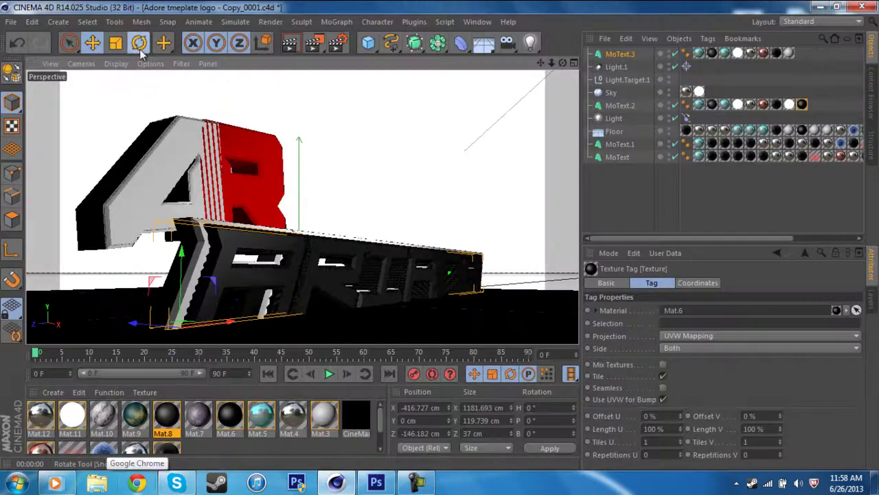
In Cinema 4D, activate Live Selection and render the active view of the logo scene
left_click(69, 43)
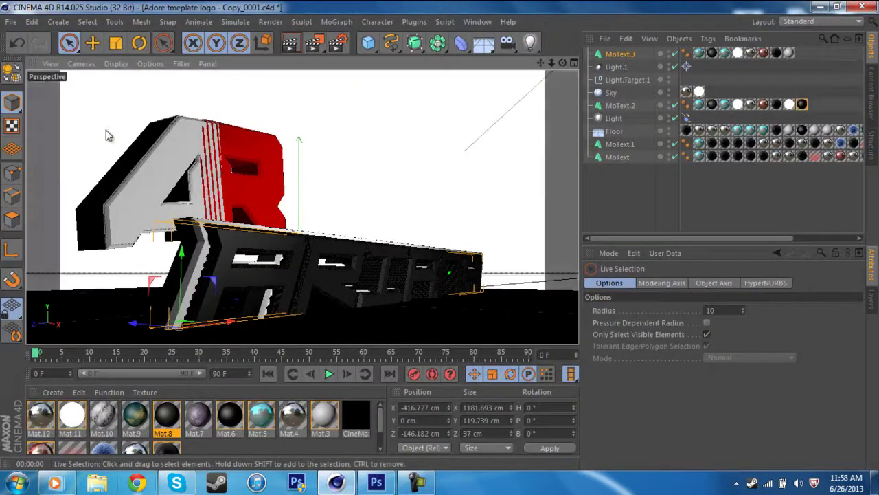
left_click(337, 23)
left_click(134, 100)
left_click(337, 43)
left_click(547, 8)
left_click(290, 44)
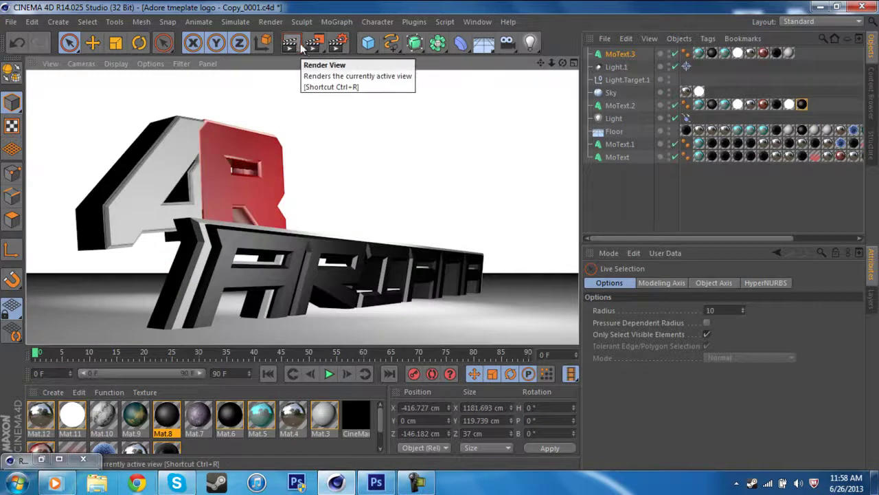
Lock the output ratio in the render settings and look through the resolution unit choices
left_click(337, 43)
left_click(380, 91)
left_click(380, 90)
left_click(100, 56)
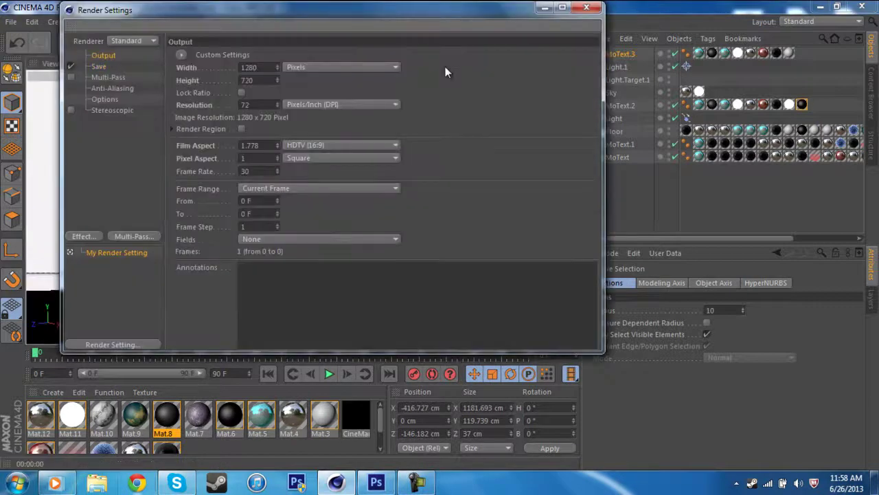
left_click(241, 90)
left_click(350, 106)
left_click(349, 107)
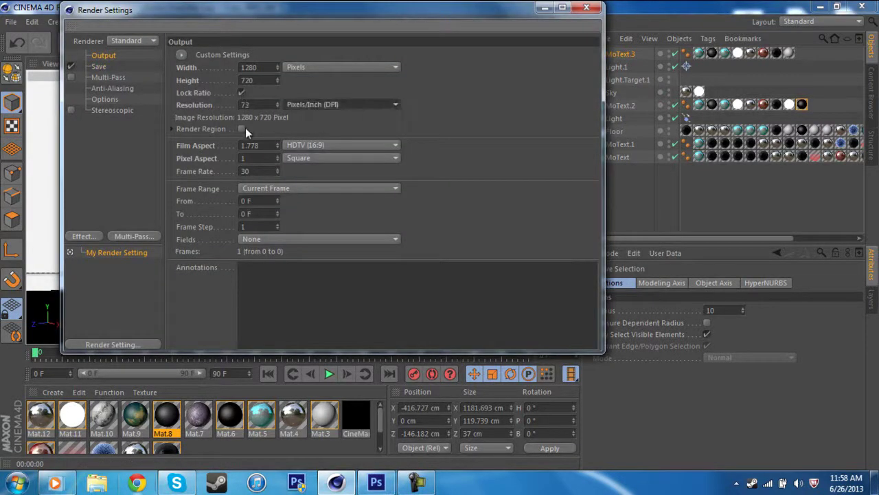
left_click(244, 129)
Examine the render's file naming, colour profile, alpha channel and format options in the save settings
left_click(103, 66)
left_click(382, 115)
left_click(383, 127)
left_click(383, 127)
left_click(259, 140)
left_click(261, 142)
left_click(418, 91)
left_click(388, 117)
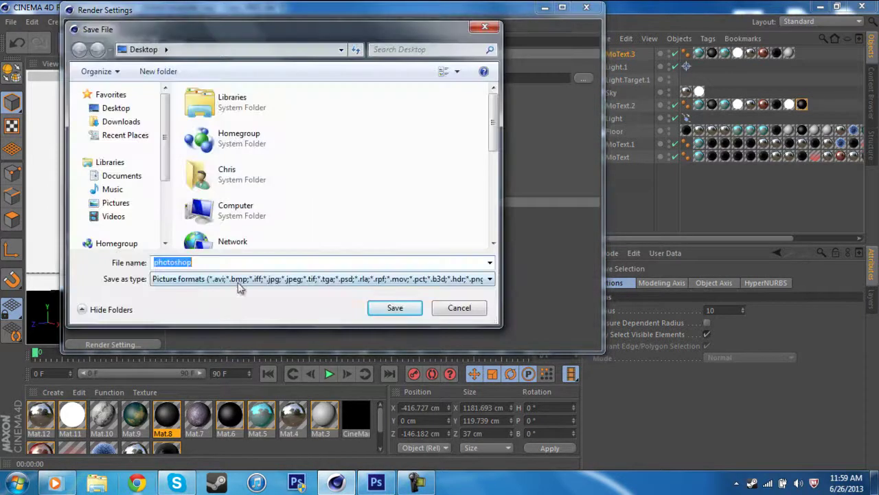
Save the render output to the user's Desktop folder under the file name photoshop
double_click(237, 172)
double_click(304, 111)
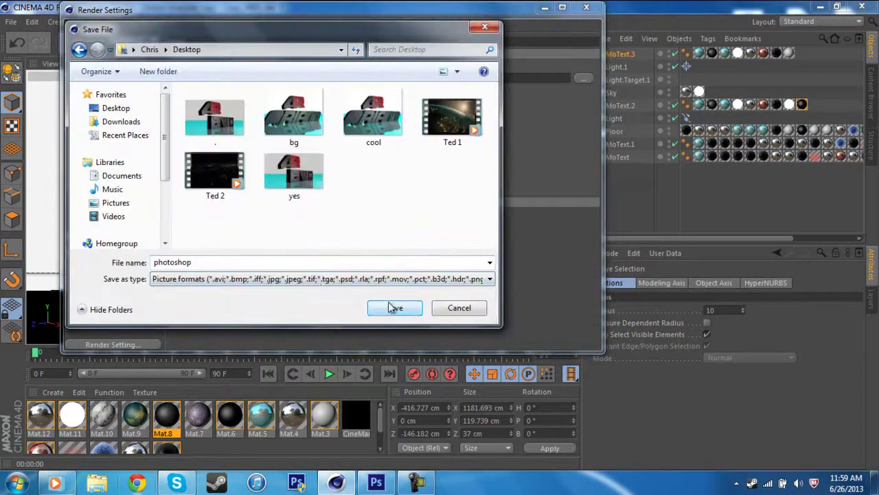
left_click(393, 308)
Move the photoshop file to the middle of the desktop and try opening it with a program from the installed list
left_click(545, 8)
left_click(817, 6)
left_click_drag(23, 426, 266, 229)
double_click(265, 229)
left_click(475, 298)
left_click(350, 279)
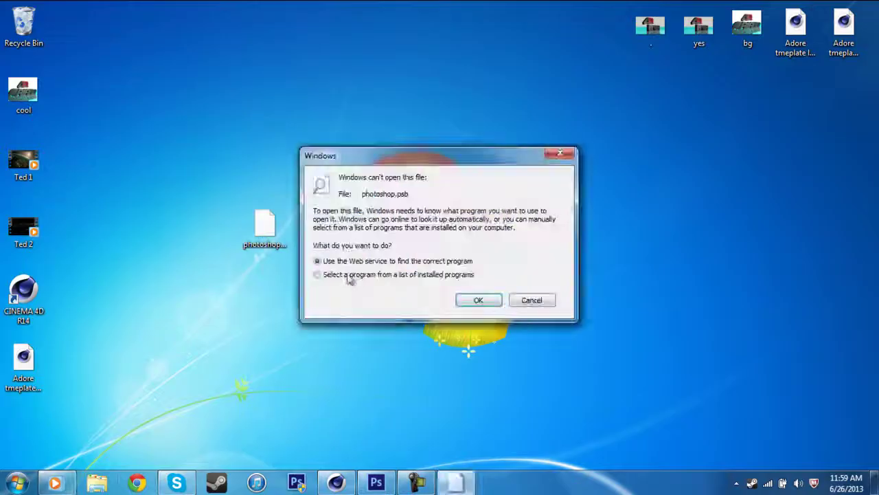
left_click(475, 298)
scroll(381, 204, "down", 1)
scroll(381, 204, "up", 1)
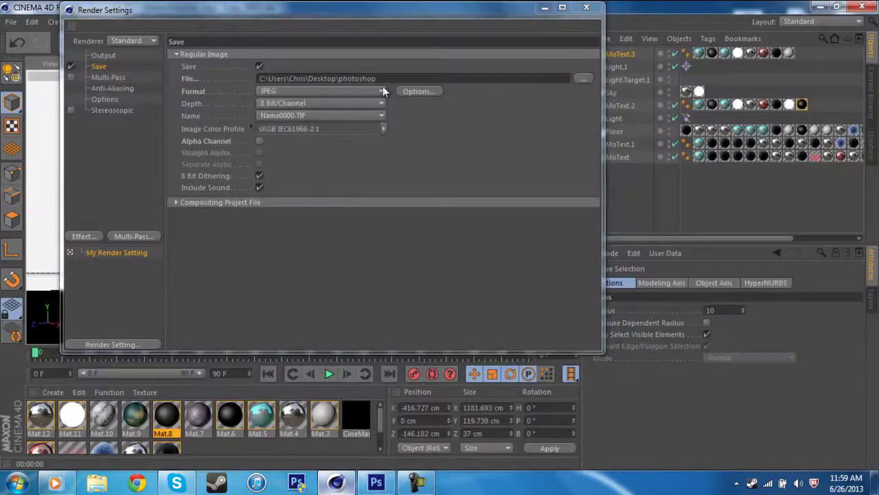
Choose another save format for the render and save its output file to the desktop again
left_click(384, 91)
left_click(359, 183)
left_click(584, 79)
left_click(490, 279)
left_click(396, 316)
left_click(395, 314)
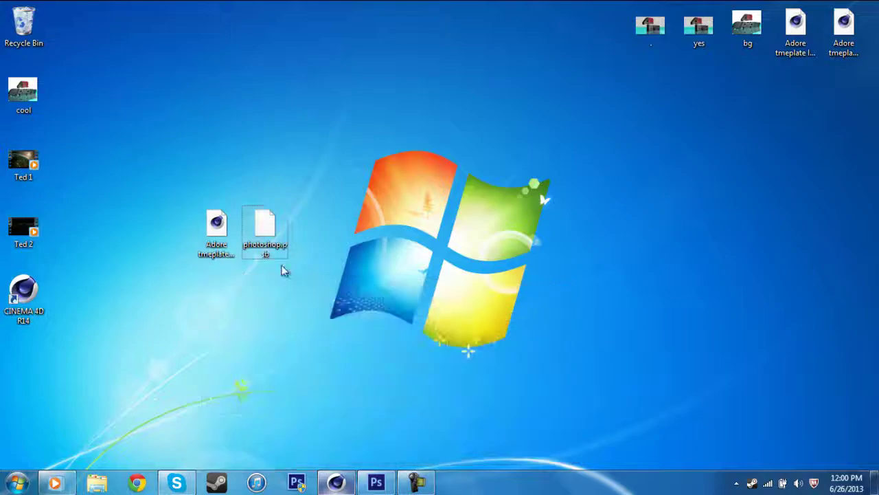
right_click(265, 230)
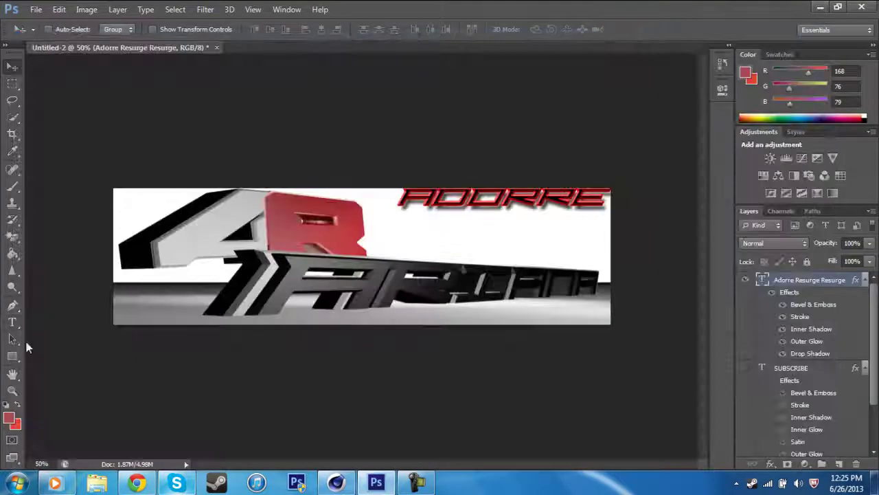
In Photoshop, add black RESURGE text in Dj Courageous at 120 pt below ADORRE and nudge it to the right
left_click_drag(612, 244, 609, 237)
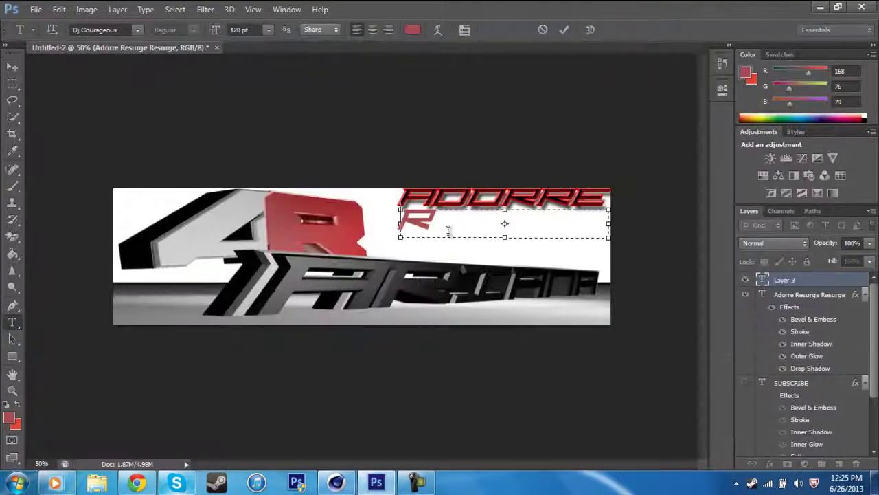
left_click(412, 29)
left_click(114, 217)
left_click(430, 47)
left_click_drag(352, 223, 588, 221)
left_click(416, 30)
left_click(114, 217)
left_click(442, 46)
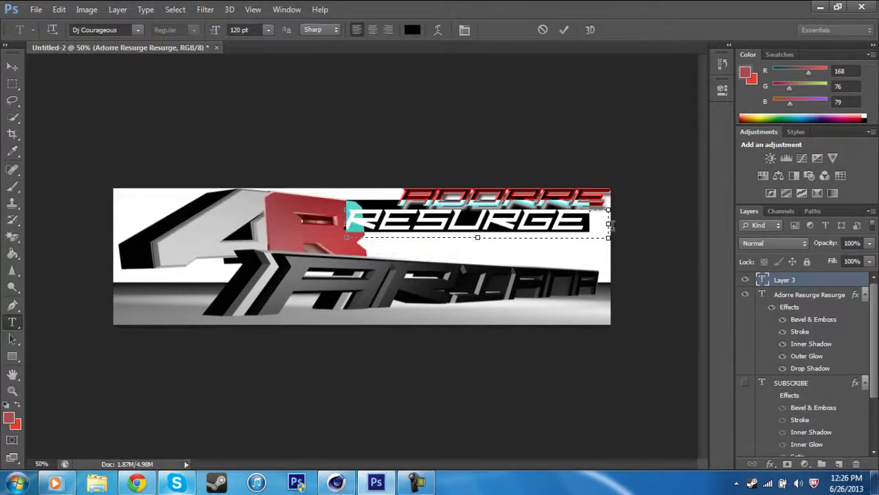
left_click_drag(573, 258, 592, 258)
left_click(12, 66)
Apply a Bevel & Emboss effect in the Outer Bevel style to the Resurge text and increase the bevel size
right_click(785, 281)
left_click(571, 74)
left_click_drag(406, 106, 237, 26)
left_click(22, 77)
left_click(177, 66)
left_click(172, 109)
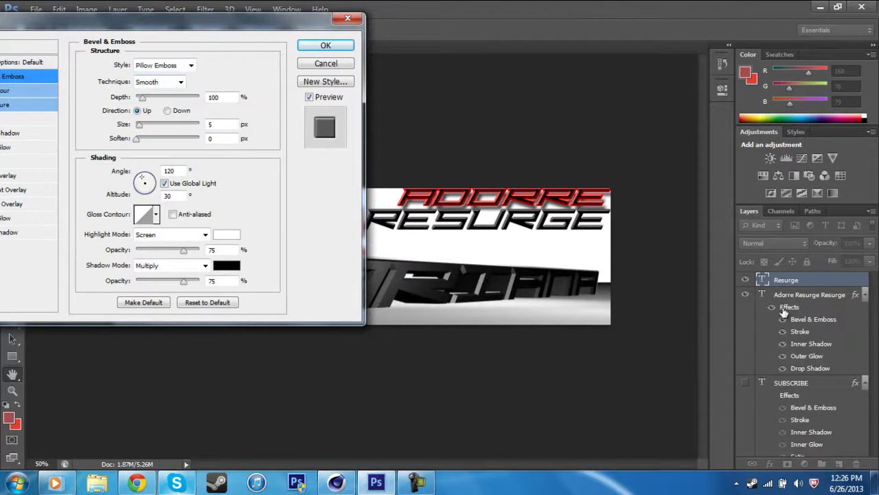
left_click(184, 67)
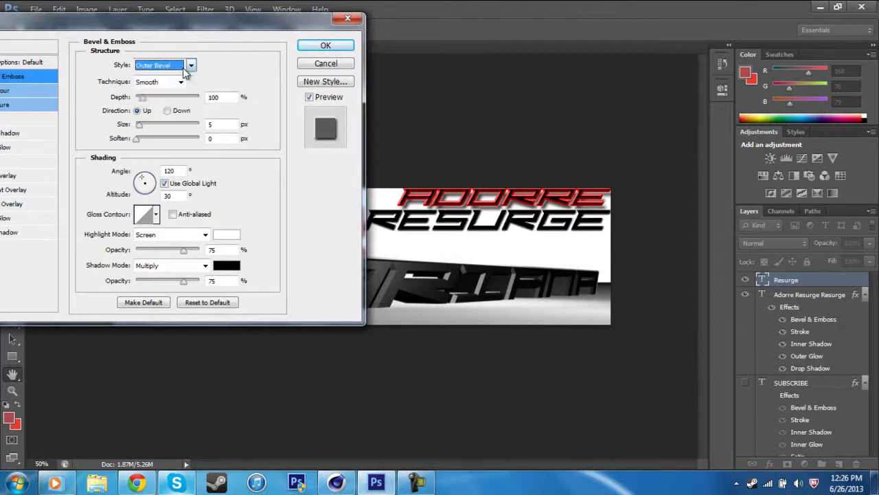
left_click_drag(137, 122, 164, 127)
left_click_drag(268, 150, 139, 158)
Turn on the bevel contour for the Resurge text and add a stroke positioned at Center
left_click(10, 108)
left_click(11, 91)
left_click(12, 122)
mouse_move(133, 23)
left_mouse_down()
mouse_move(374, 49)
mouse_move(110, 47)
left_mouse_up()
left_click(220, 129)
left_click(146, 120)
left_click(129, 103)
left_click(25, 156)
left_click(24, 143)
Set the Resurge text's stroke colour to bright red at 100% opacity
left_click(97, 175)
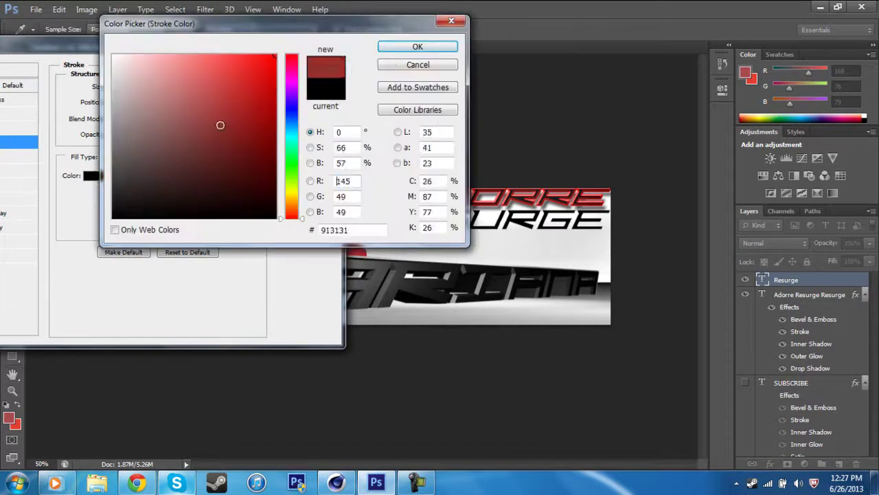
left_click(418, 46)
left_click(138, 158)
left_click(130, 171)
left_click_drag(114, 136, 124, 138)
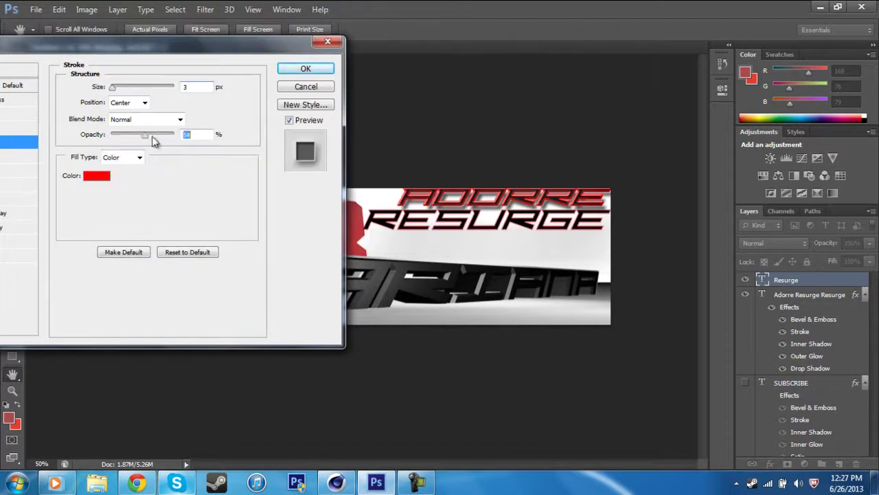
left_click_drag(178, 140, 195, 142)
Set the stroke's blend mode to Multiply and its size to 4 px
left_click(143, 119)
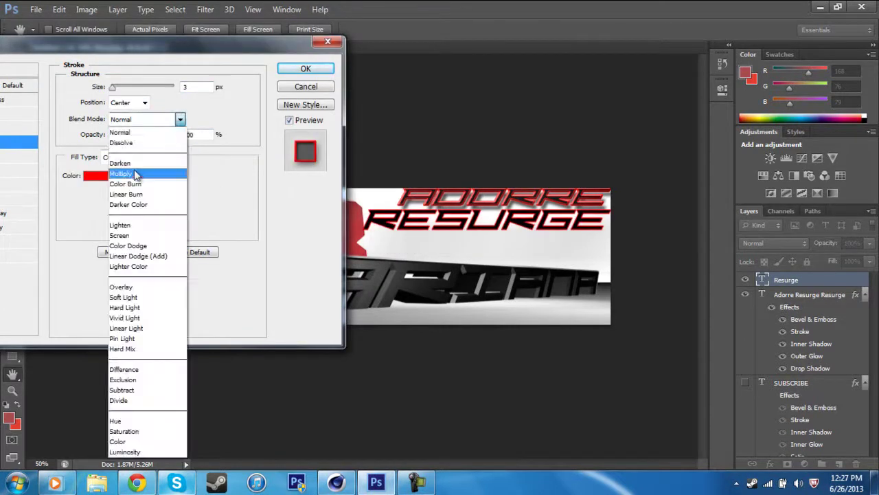
left_click(139, 173)
left_click_drag(112, 89, 116, 91)
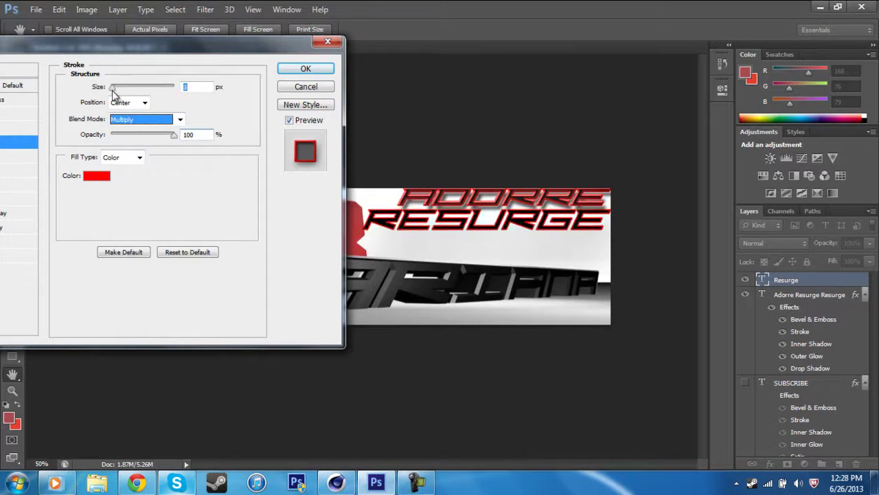
left_click_drag(169, 46, 226, 44)
left_click_drag(189, 37, 143, 40)
Add inner and drop shadows to the Resurge text, adjusting the shadow colour and sliders
left_click_drag(158, 100, 166, 101)
left_click_drag(113, 141, 119, 139)
left_click(199, 85)
left_click_drag(133, 188, 136, 178)
left_click(425, 48)
left_click_drag(114, 224, 97, 239)
left_click_drag(112, 154, 118, 174)
left_click_drag(165, 103, 173, 109)
Add an outer glow to the Resurge text, choosing its blend mode and colour and adjusting its strength
left_click_drag(181, 46, 241, 59)
left_click(34, 250)
left_click(228, 98)
left_click(210, 108)
left_click(158, 143)
left_click(293, 58)
left_click(275, 56)
left_click(417, 46)
left_click(228, 97)
left_click(221, 154)
left_click_drag(218, 114, 193, 114)
Try the pattern overlay on the Resurge text, turn it back off, and apply the layer style
left_click(40, 236)
left_click(11, 236)
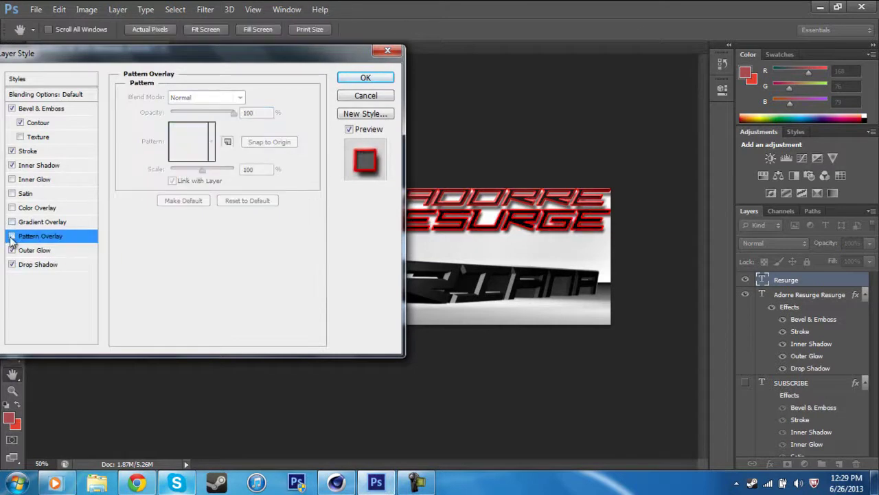
left_click(368, 77)
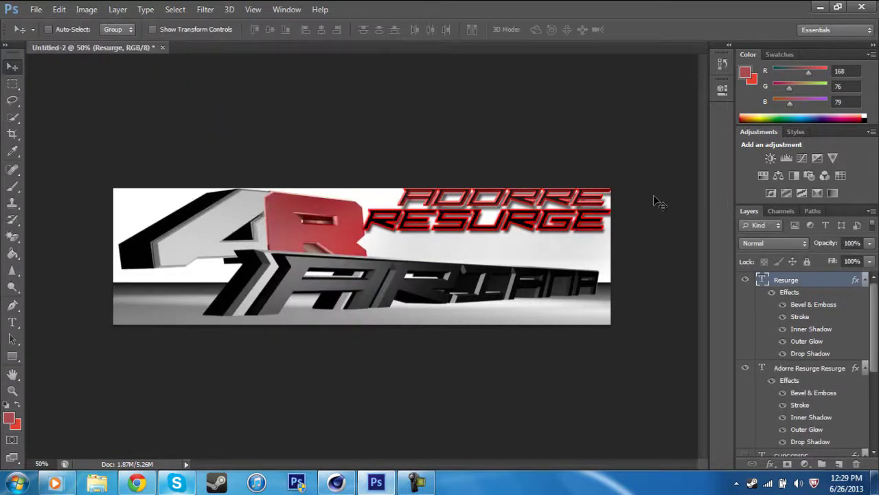
Sample the dark colour RGB 28, 28, 28 from the artwork as the foreground colour
left_click(12, 151)
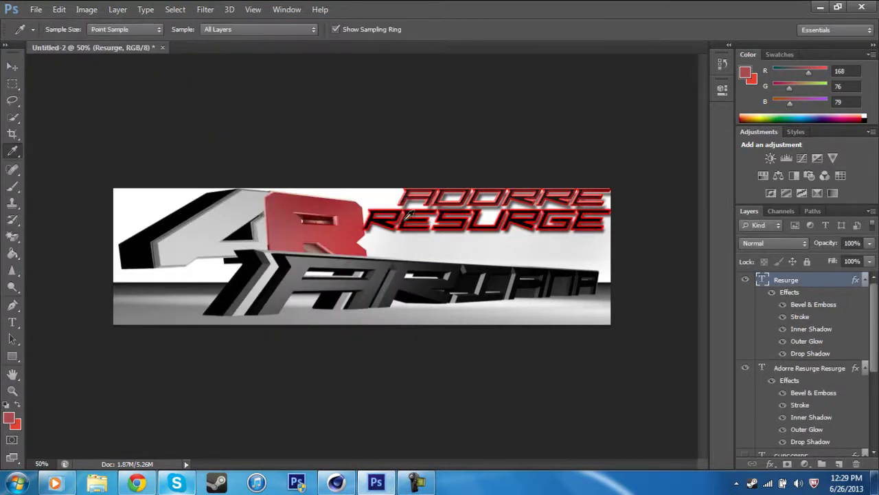
left_click(406, 195)
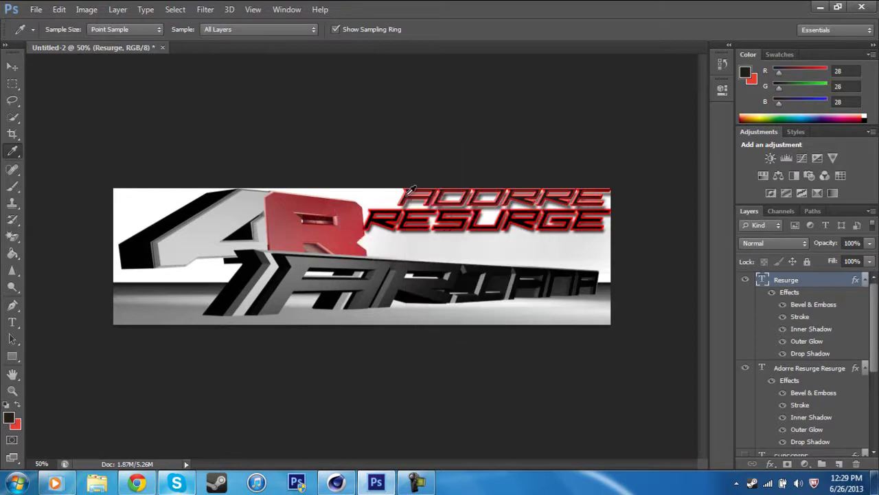
key("v")
left_click(59, 9)
left_click(190, 232)
key("Return")
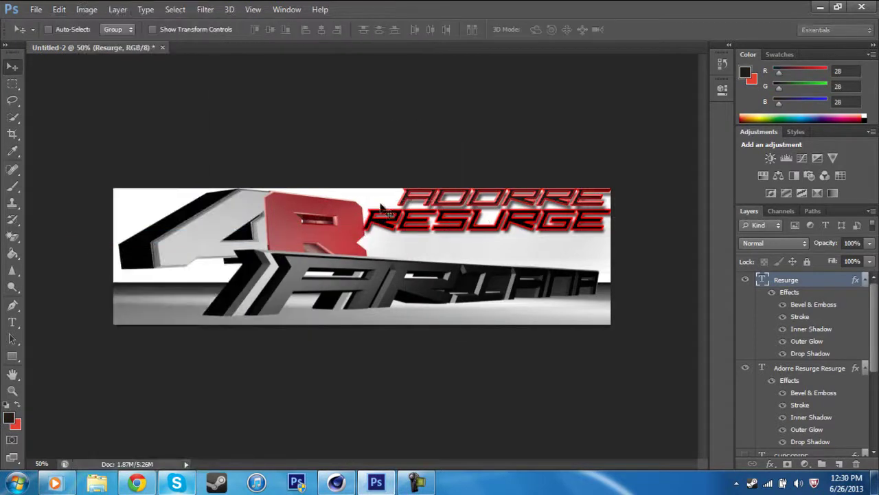
Try Wave and several other Warp Text styles on the Resurge text and return the style to None
right_click(770, 279)
left_click(562, 341)
left_click(462, 131)
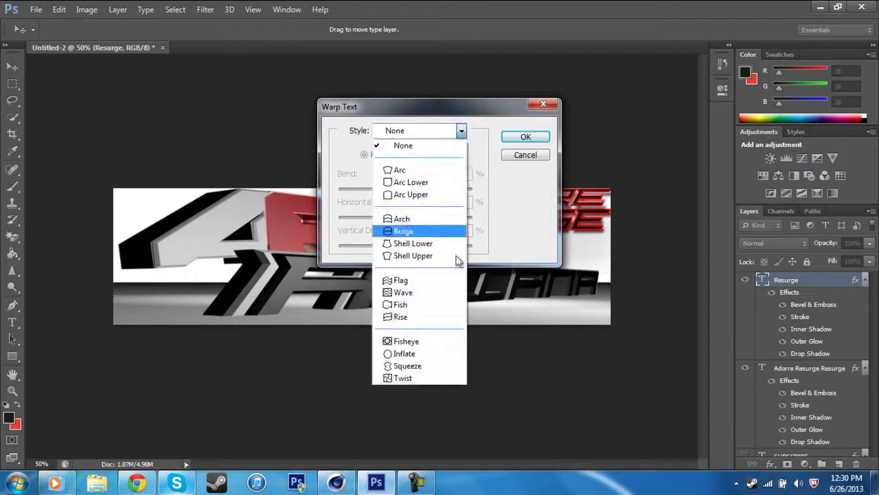
left_click(405, 288)
left_click_drag(511, 109, 257, 116)
left_click(209, 137)
left_click(171, 178)
left_click(208, 139)
left_click(172, 251)
left_click(208, 140)
left_click(172, 324)
left_click(207, 142)
left_click(183, 312)
left_click(208, 143)
left_click(170, 373)
left_click(208, 140)
left_click(170, 385)
left_click(208, 141)
left_click(190, 156)
left_click(273, 144)
Reopen the Resurge text's layer style and set the stroke colour to the softer red e93030
double_click(769, 278)
left_click(311, 172)
left_click(271, 155)
left_click(396, 187)
left_click(237, 79)
left_click_drag(364, 21, 141, 143)
left_click(175, 172)
left_click_drag(408, 62, 698, 76)
left_click(684, 202)
left_click_drag(469, 94, 223, 128)
mouse_move(180, 154)
left_mouse_down()
mouse_move(197, 141)
mouse_move(150, 166)
left_mouse_up()
left_click(320, 143)
Change the Resurge text's stroke to a slightly darker red
left_click(682, 203)
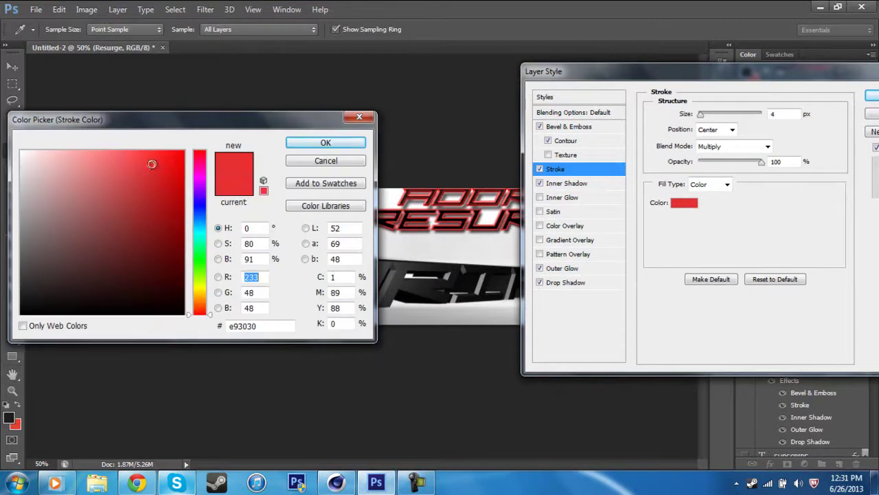
left_click(318, 145)
left_click(683, 203)
left_click(157, 176)
left_click(320, 143)
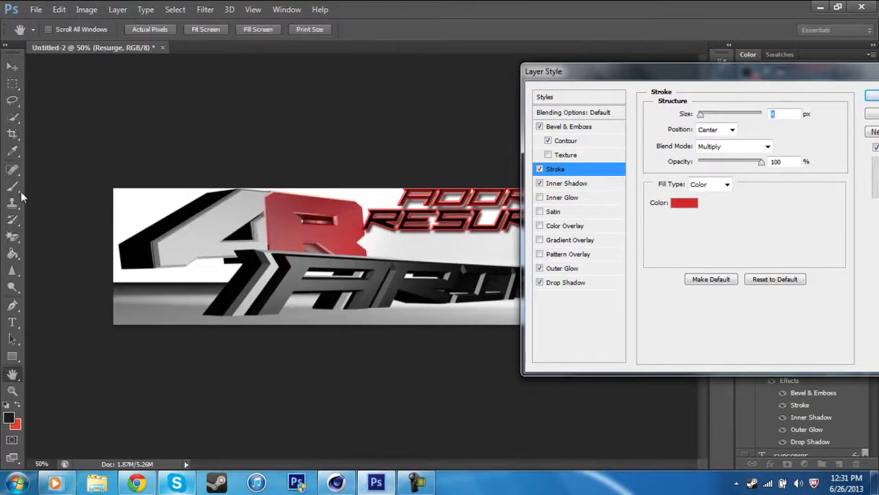
Accept the Resurge text's layer style and sample the red RGB 255, 23, 23 from the lettering as the foreground colour
left_click(872, 95)
left_click(12, 150)
left_click(436, 194)
left_click_drag(445, 198, 448, 201)
left_click(448, 200)
left_click(10, 418)
left_click(330, 144)
double_click(762, 280)
left_click_drag(540, 221, 509, 221)
left_click_drag(637, 245, 610, 288)
key("ctrl+z")
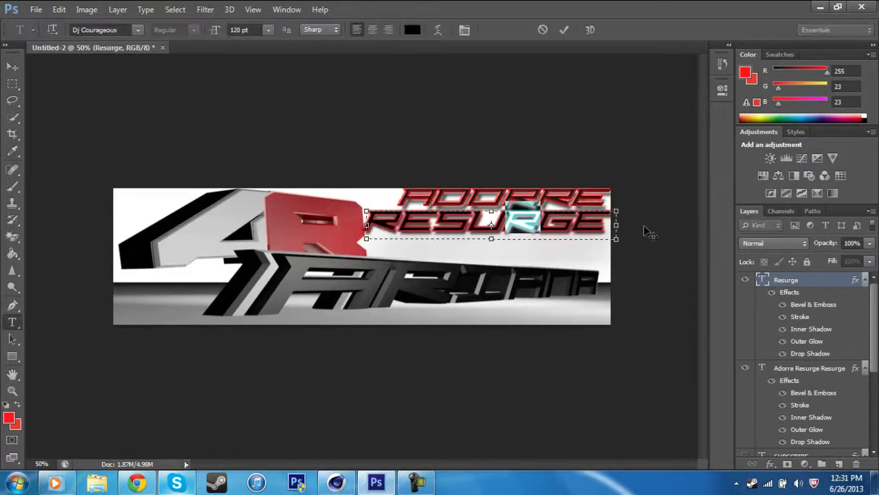
left_click(13, 67)
Review the stroke colour in the Resurge text's layer style and accept the settings
right_click(776, 280)
left_click(660, 72)
left_click(570, 127)
left_click(558, 169)
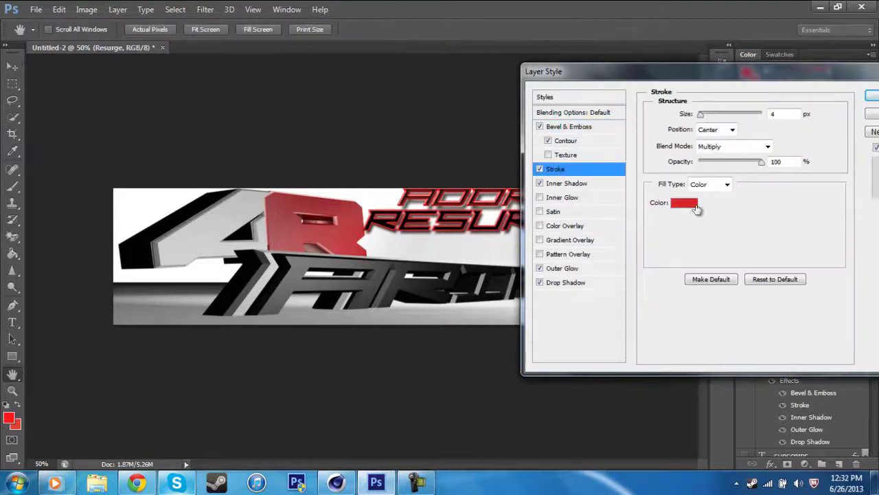
left_click(695, 204)
left_click(328, 146)
left_click_drag(826, 72, 795, 78)
left_click(856, 101)
Note the foreground colour's values 0, 91, 100, 255, 23 and 23 in a new Notepad document
left_click(10, 419)
left_click(16, 482)
left_click(87, 182)
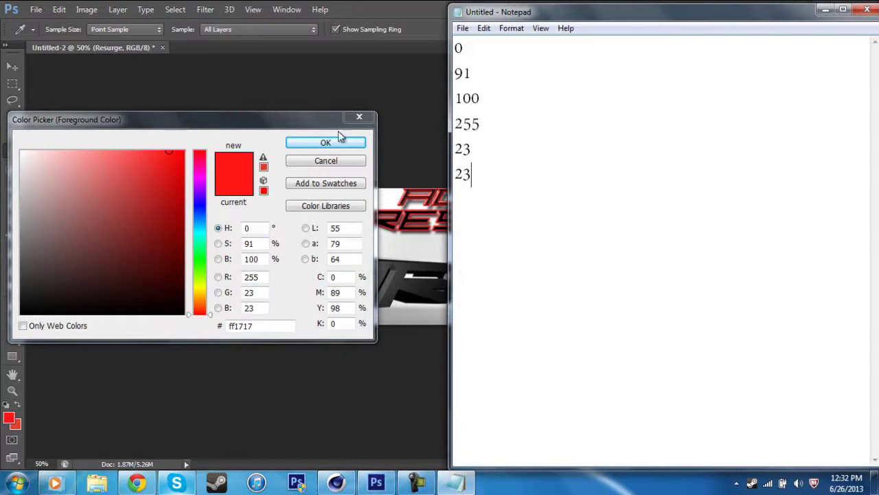
left_click(353, 115)
Try to set the Resurge text's outer glow colour to RGB 255, 23, 23 using the values noted in Notepad
right_click(770, 279)
left_click(533, 70)
left_click_drag(583, 73, 63, 66)
left_click(24, 267)
left_click(133, 159)
left_click(456, 482)
left_click(235, 249)
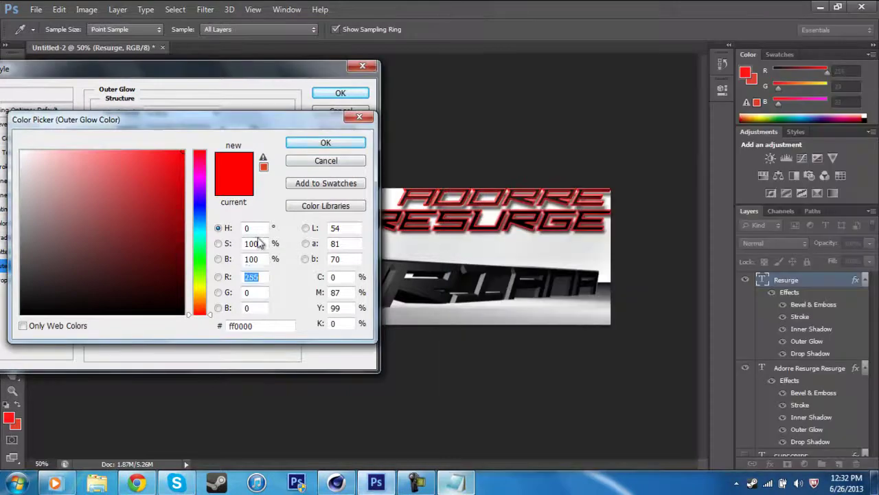
left_click(472, 485)
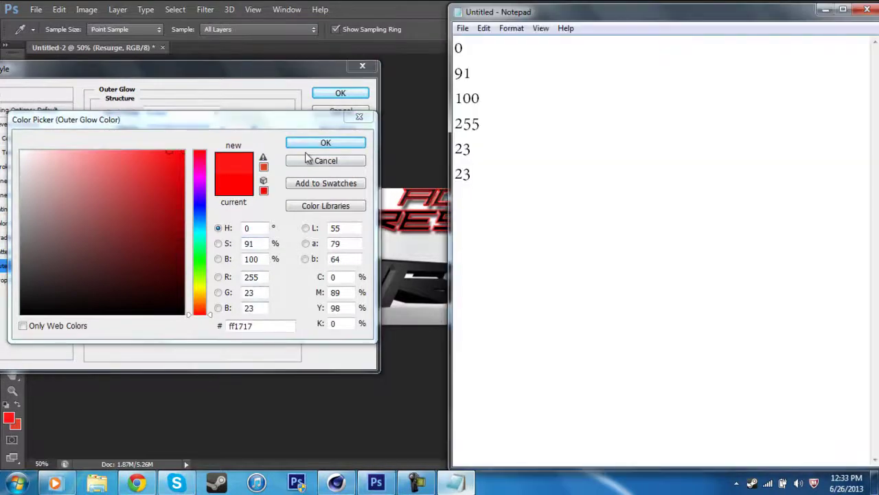
left_click(326, 143)
left_click(366, 68)
Try to save a JPEG copy of the banner and look for it on the Windows desktop
left_click(36, 9)
left_click(98, 163)
left_click(536, 309)
left_click(454, 199)
left_click(587, 293)
left_click(514, 120)
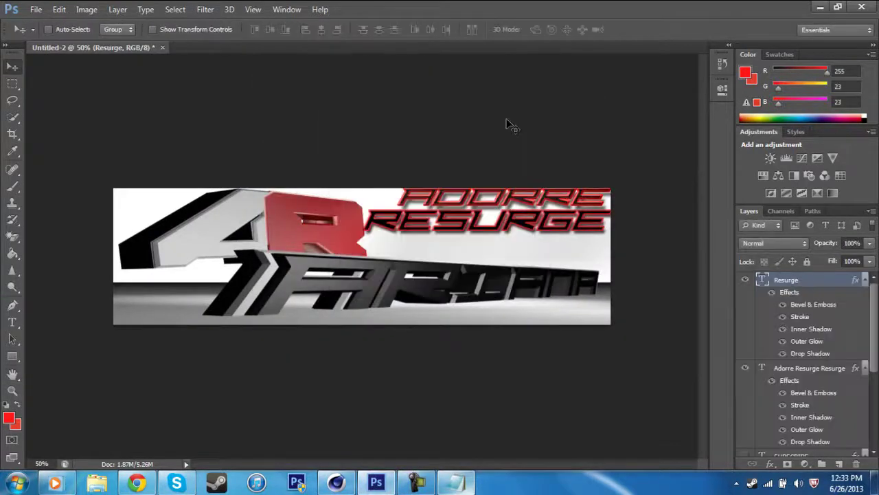
left_click(822, 8)
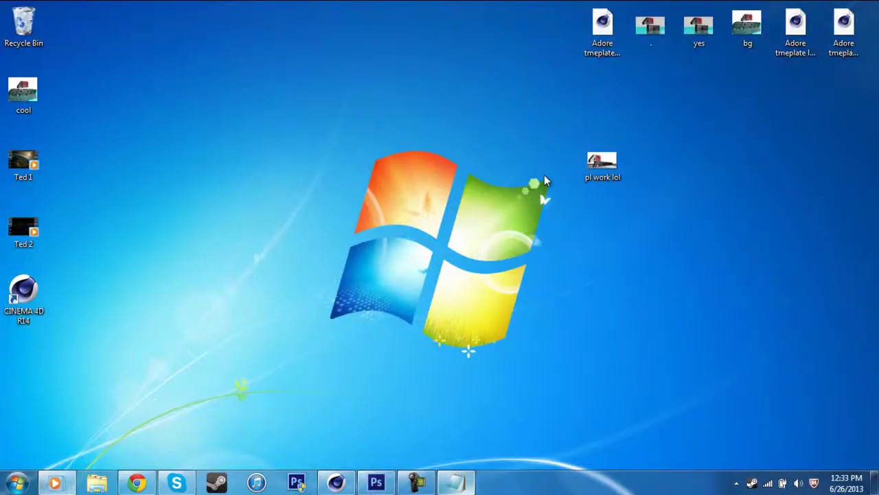
Return to Photoshop and save the banner to the Desktop as bg.psd with Maximize Compatibility on
left_click(377, 482)
left_click(36, 10)
left_click(110, 165)
left_click(277, 156)
double_click(387, 155)
key("Return")
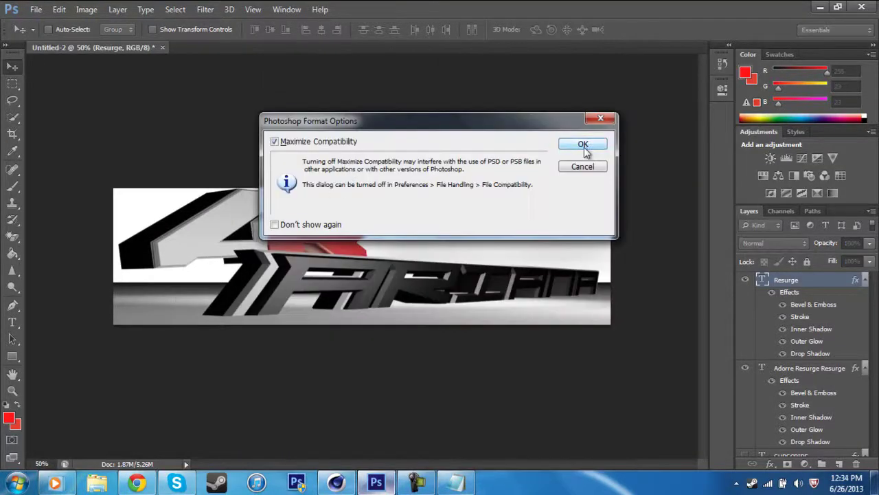
left_click(584, 148)
left_click(835, 7)
left_click(835, 7)
left_click(822, 7)
Return to Photoshop and save a JPEG copy of the banner to the Desktop under the name e
left_click(376, 482)
left_click(38, 10)
left_click(53, 165)
left_click(481, 310)
left_click(446, 204)
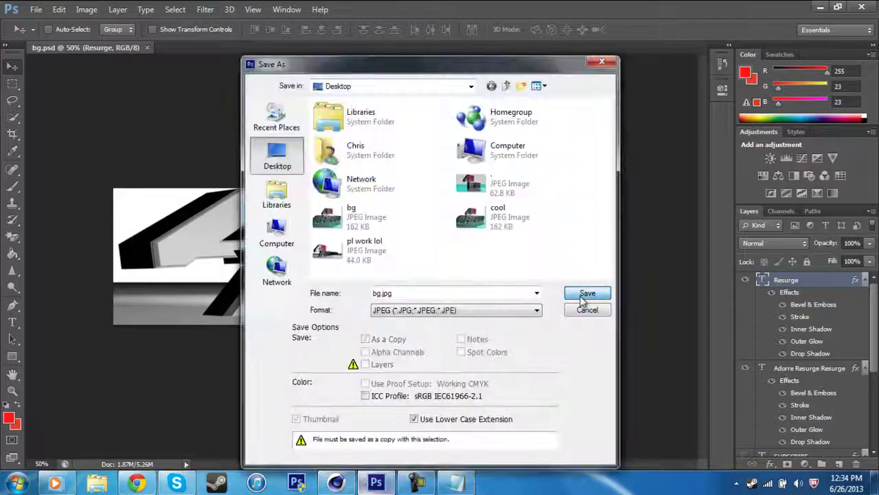
left_click(584, 293)
left_click(388, 190)
key("Return")
key("Return")
Open the exported image e from the Windows desktop to check the finished banner, and close it
left_click(822, 7)
double_click(547, 284)
left_click(861, 7)
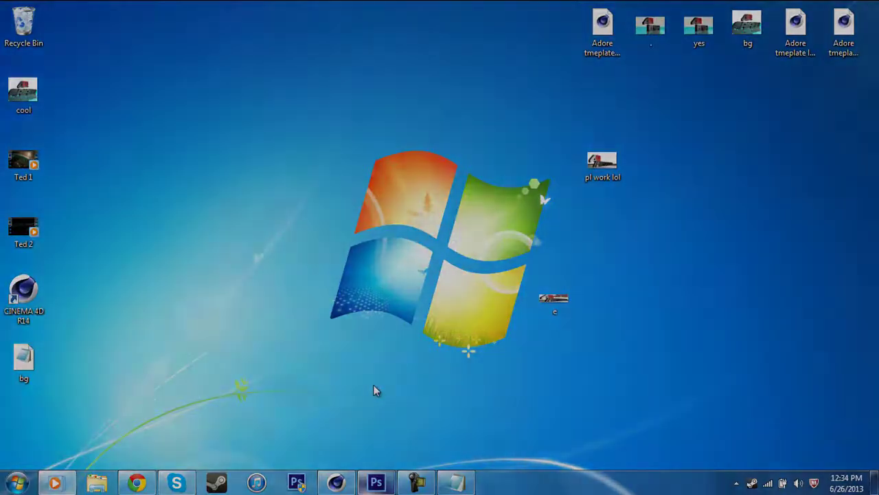